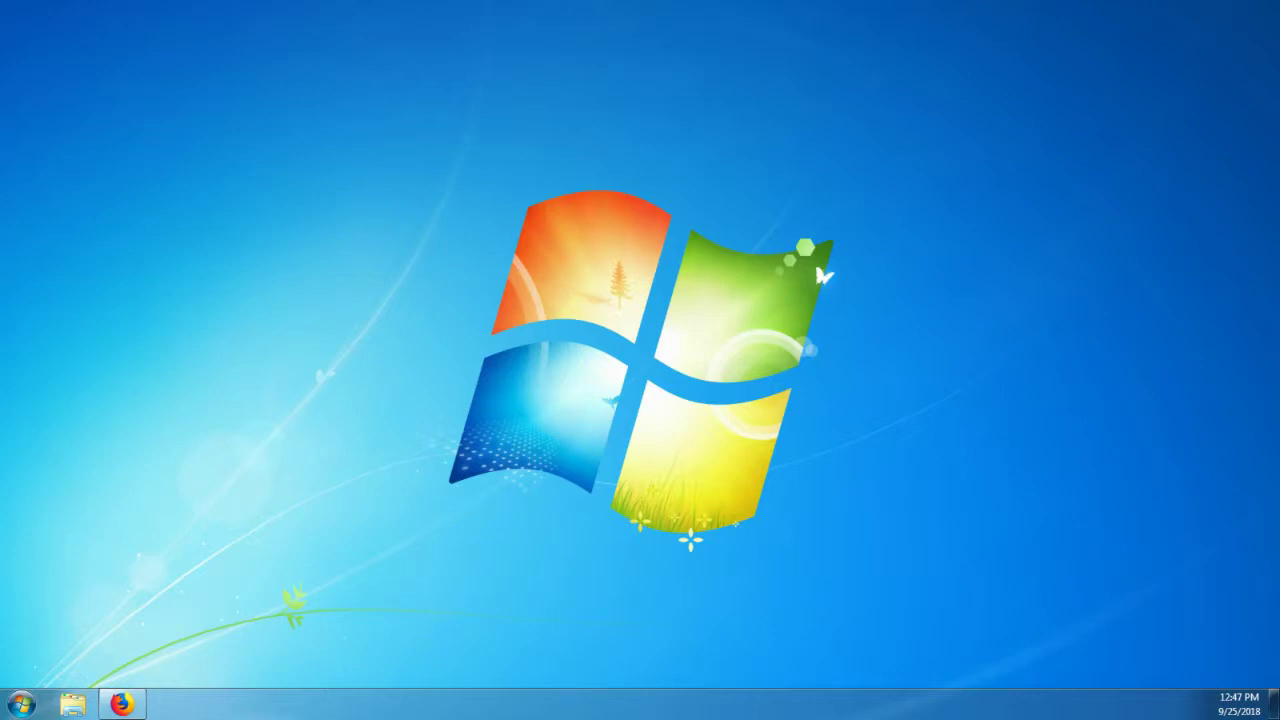
Search the web for 'windows download tool' from Firefox's New Tab page
left_click(122, 704)
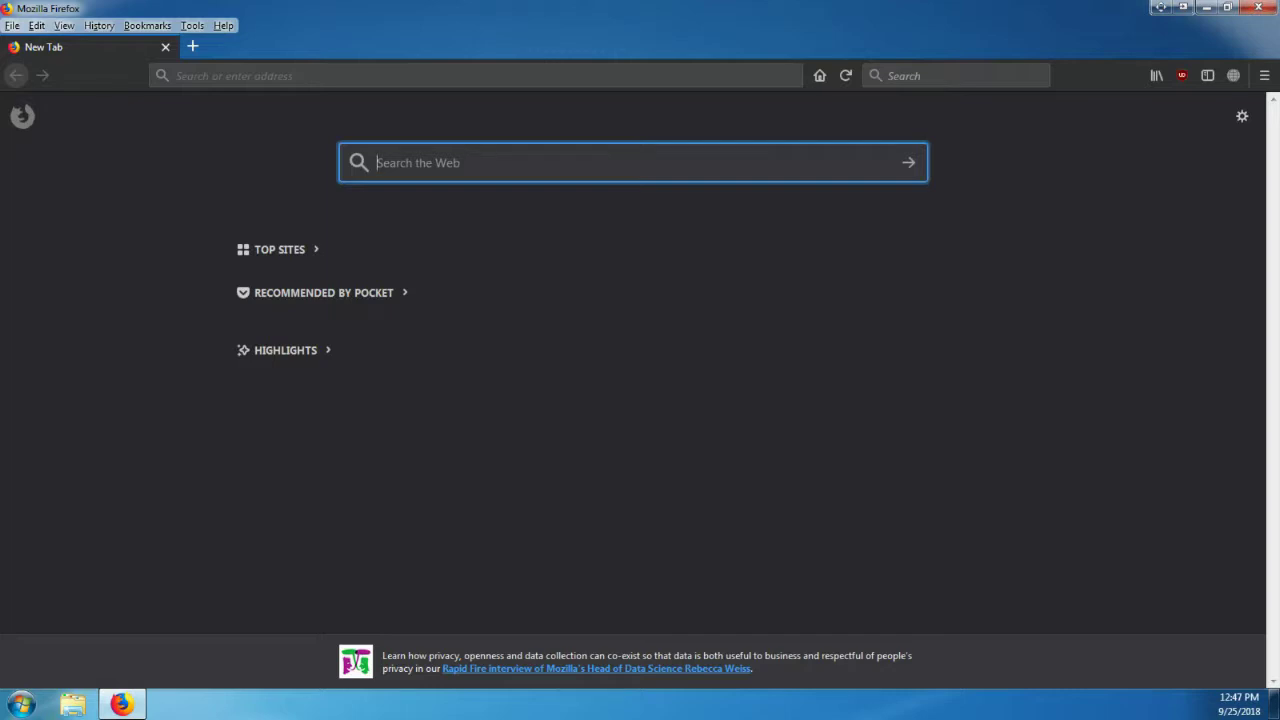
type("windows download ")
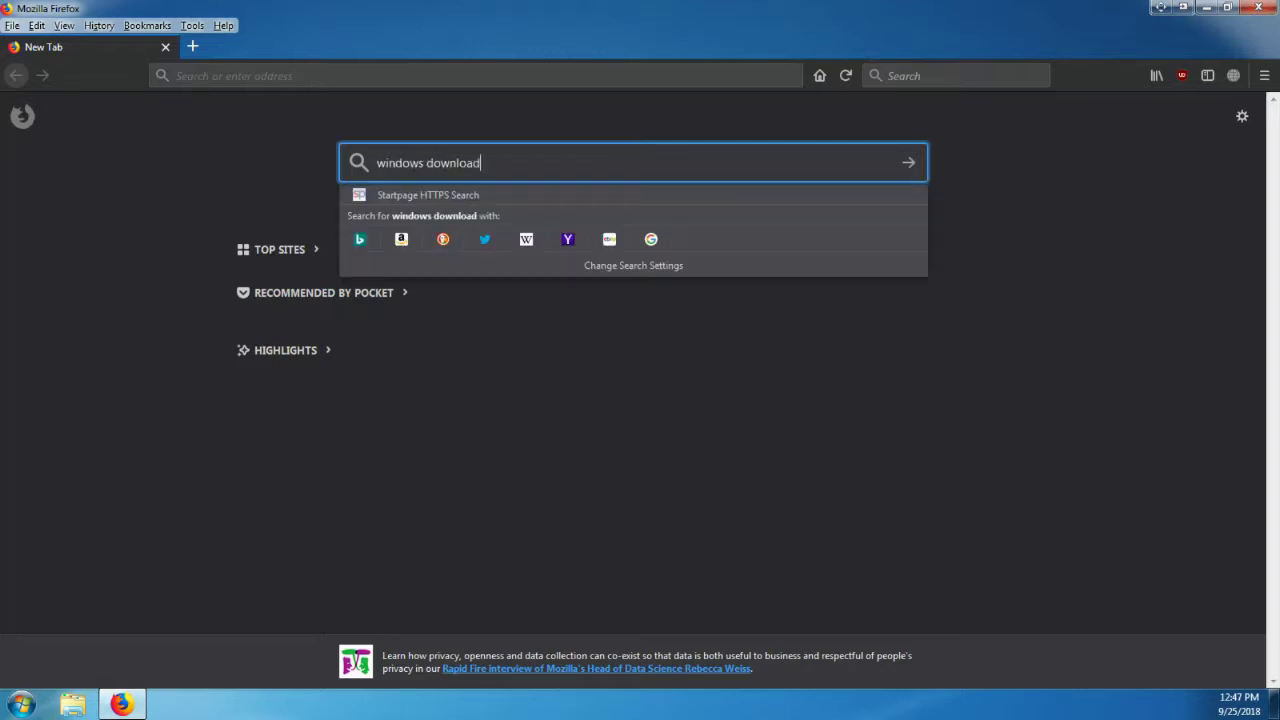
type("tool")
key("Return")
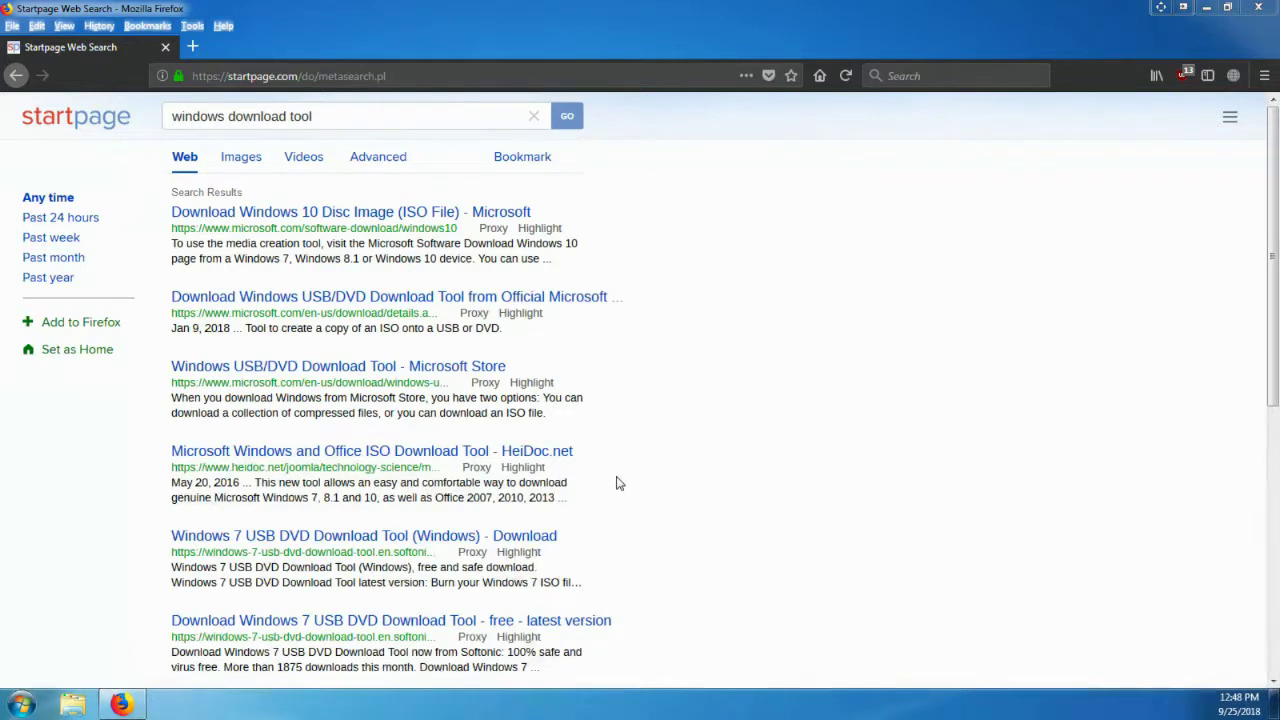
Open the HeiDoc.net ISO Download Tool result and scroll down to its download link
left_click(558, 464)
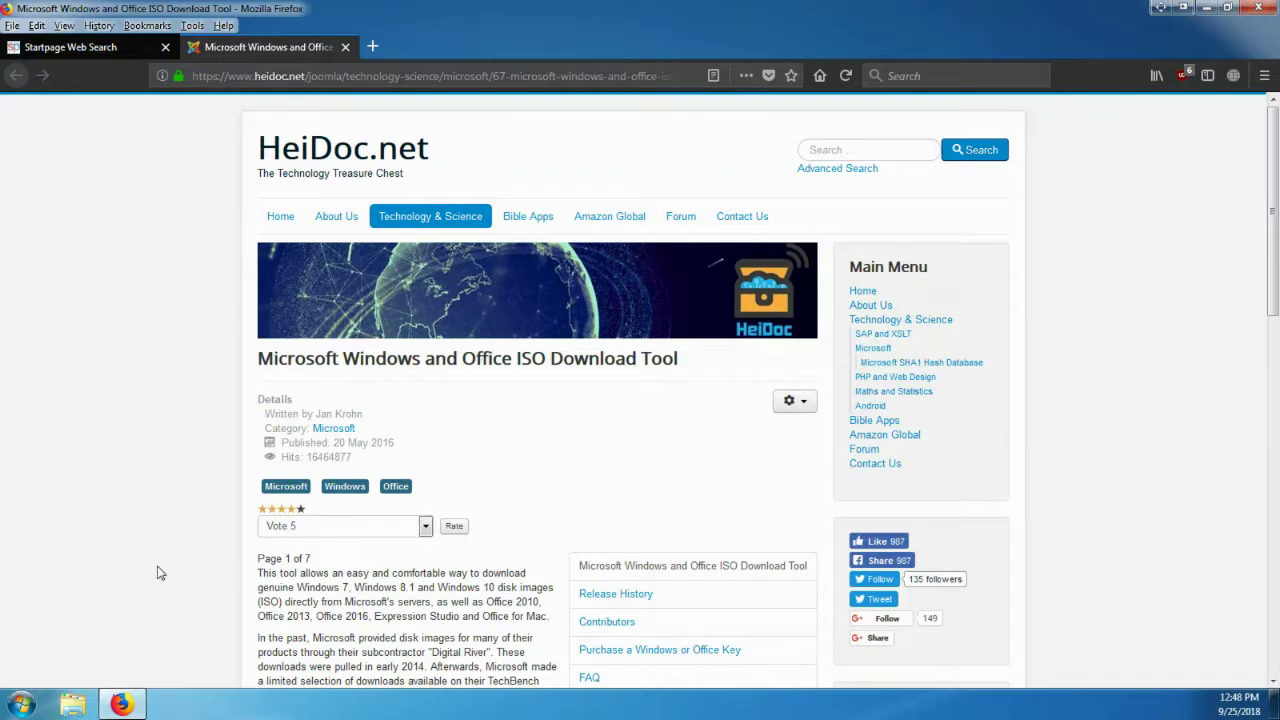
scroll(160, 573, "down", 5)
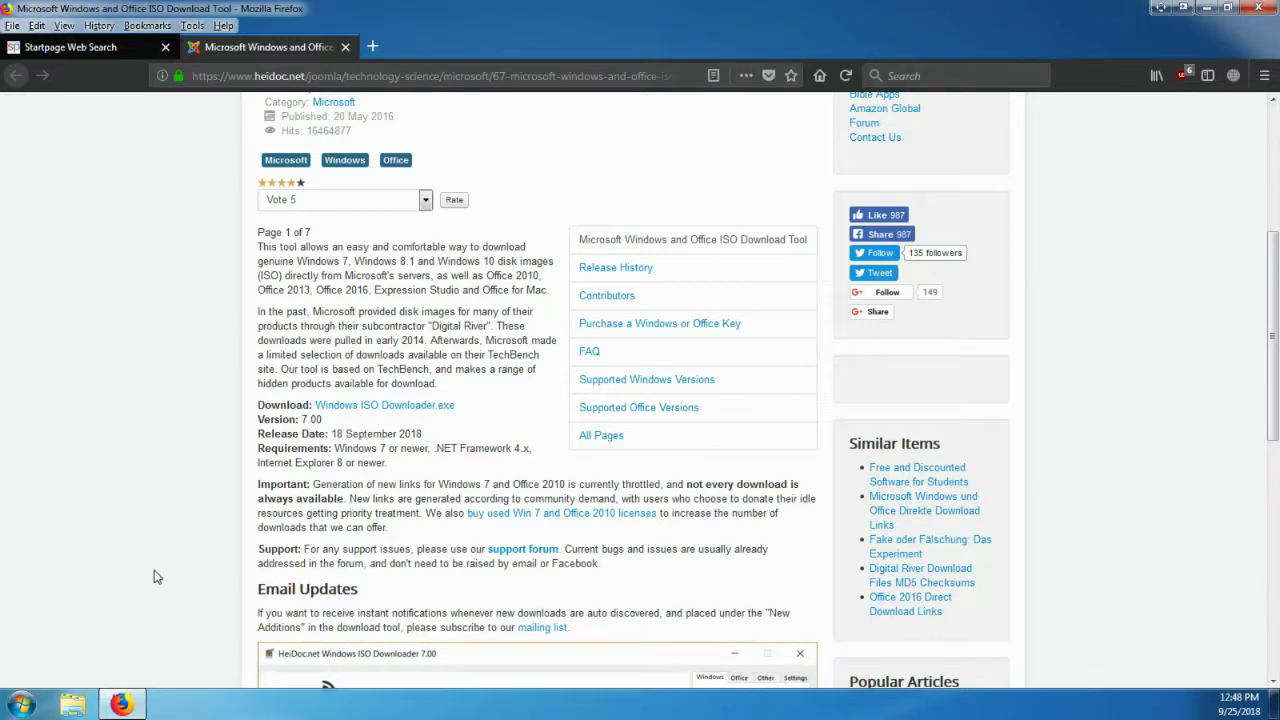
Save Windows ISO Downloader.exe into Downloads, then launch it from Firefox's downloads list
left_click(386, 410)
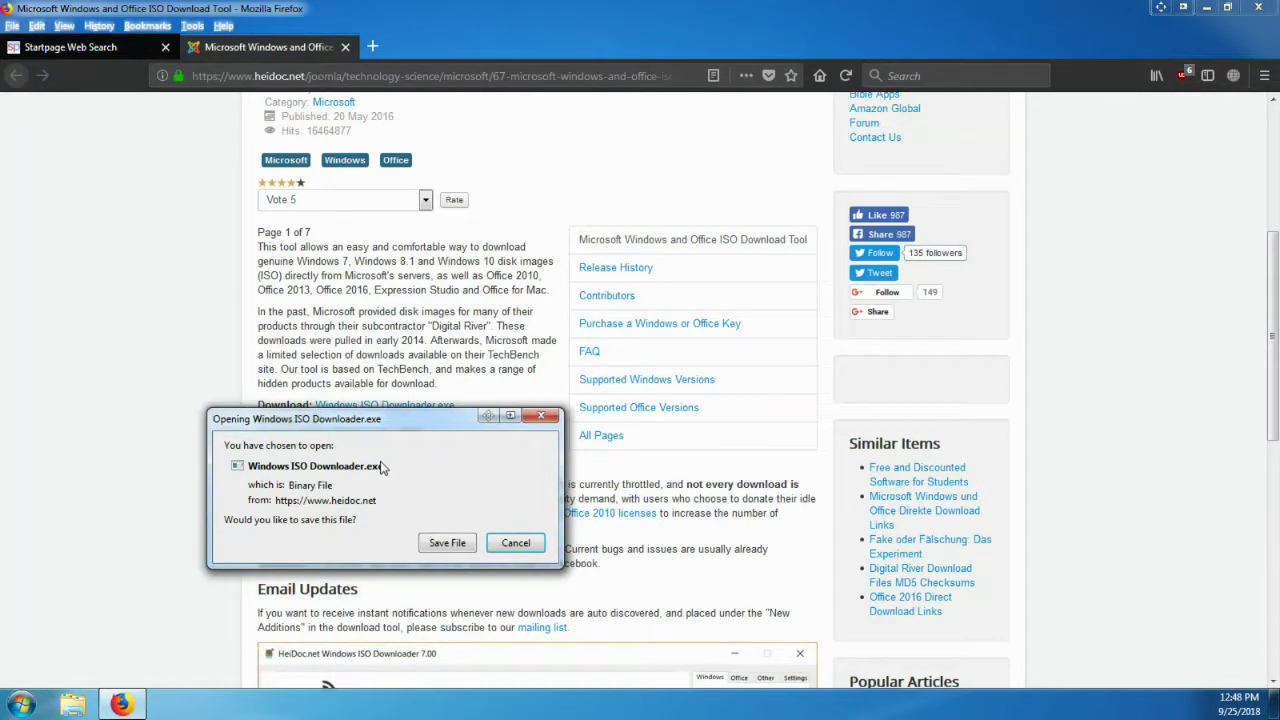
left_click(434, 542)
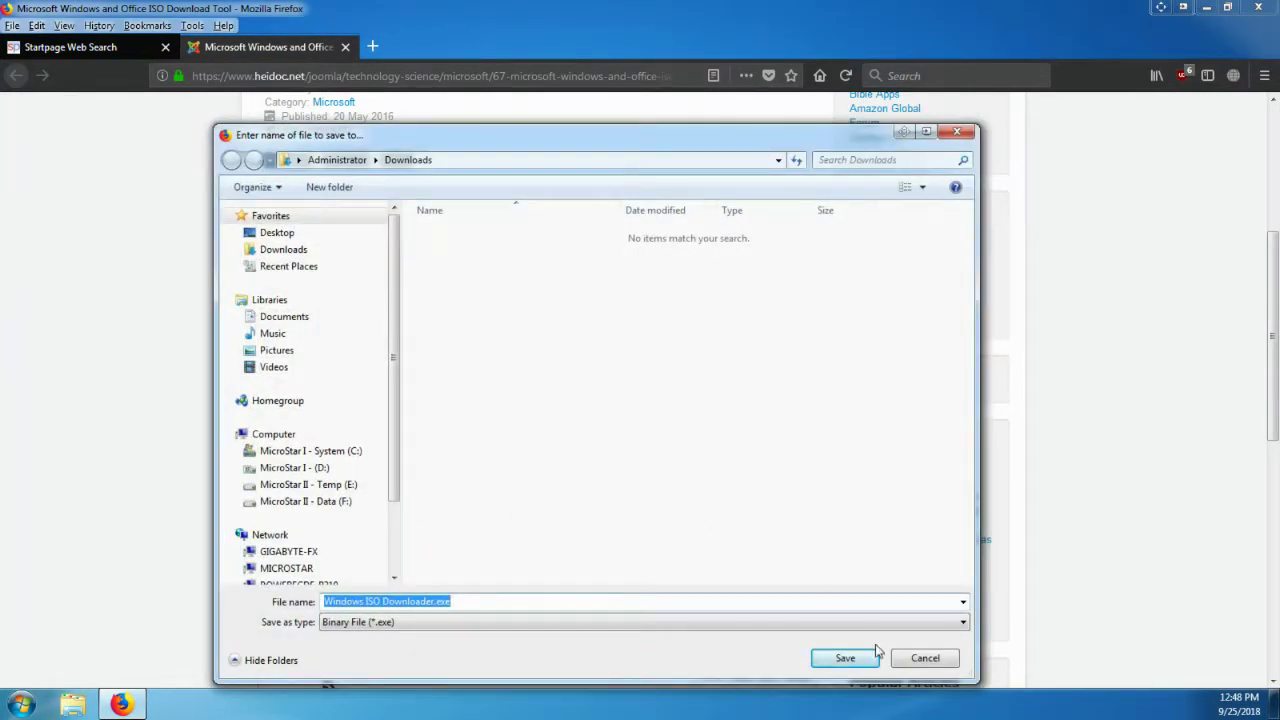
left_click(846, 659)
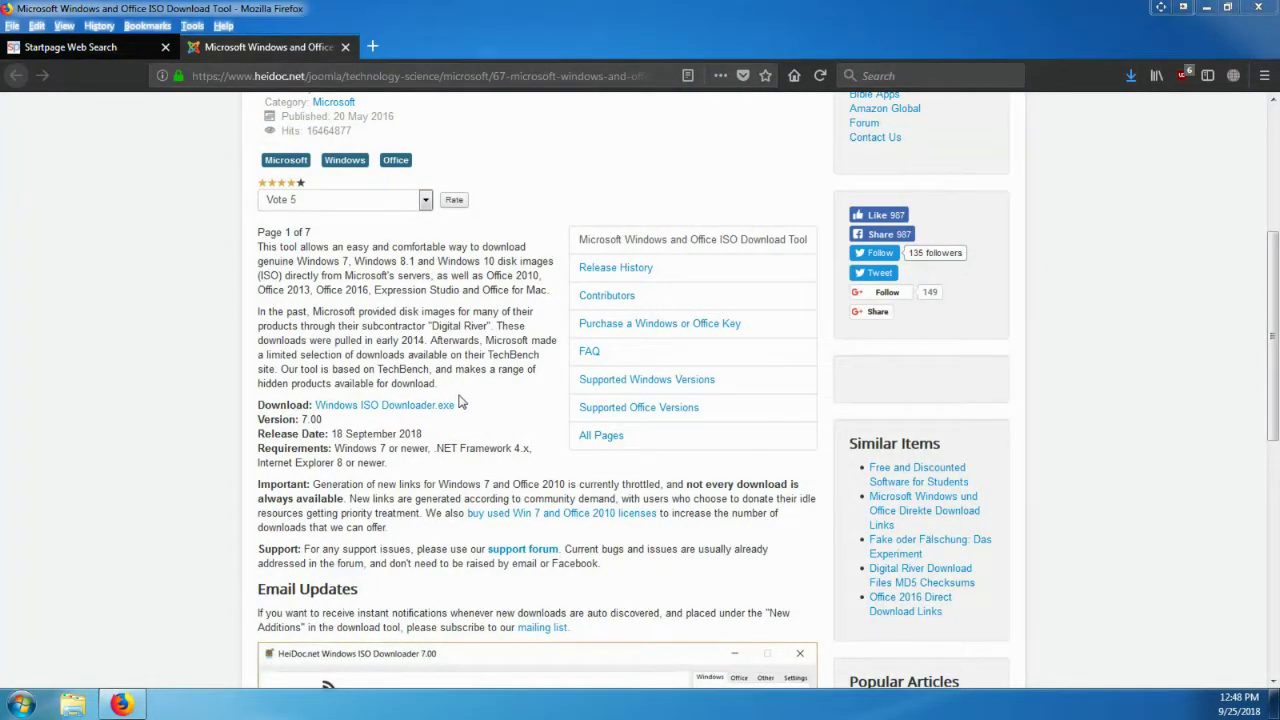
left_click(1131, 80)
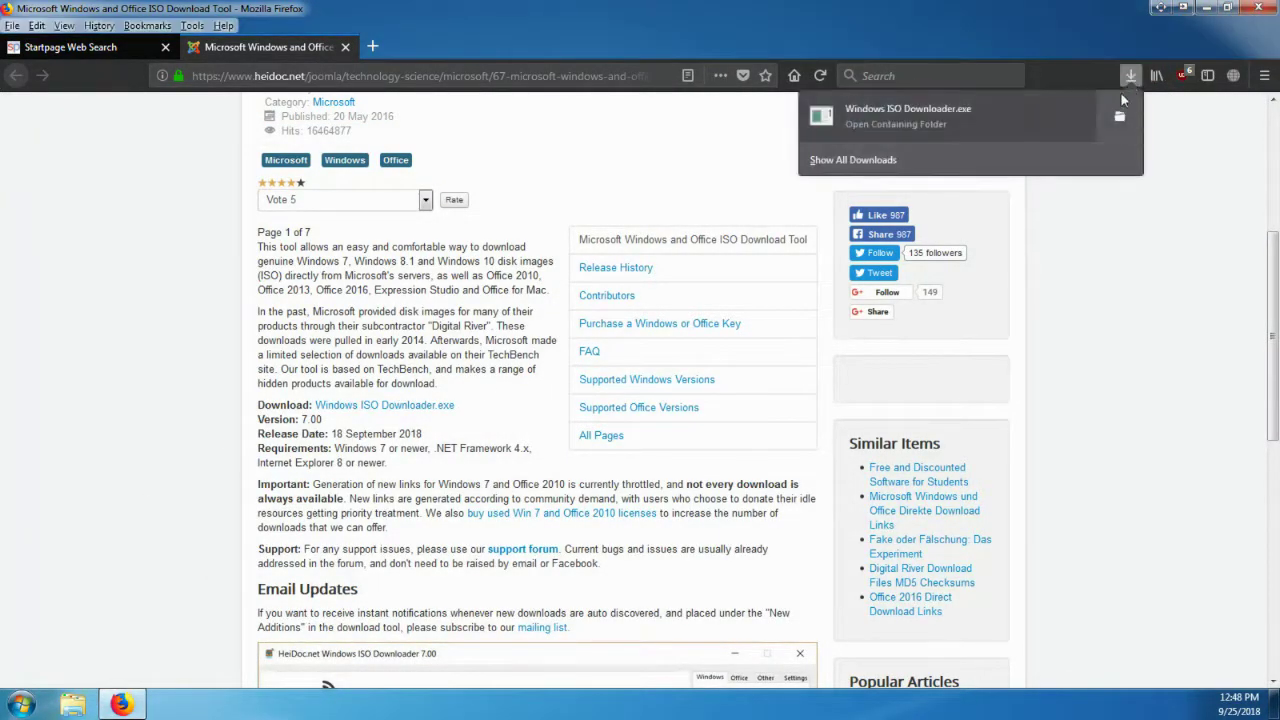
left_click(915, 116)
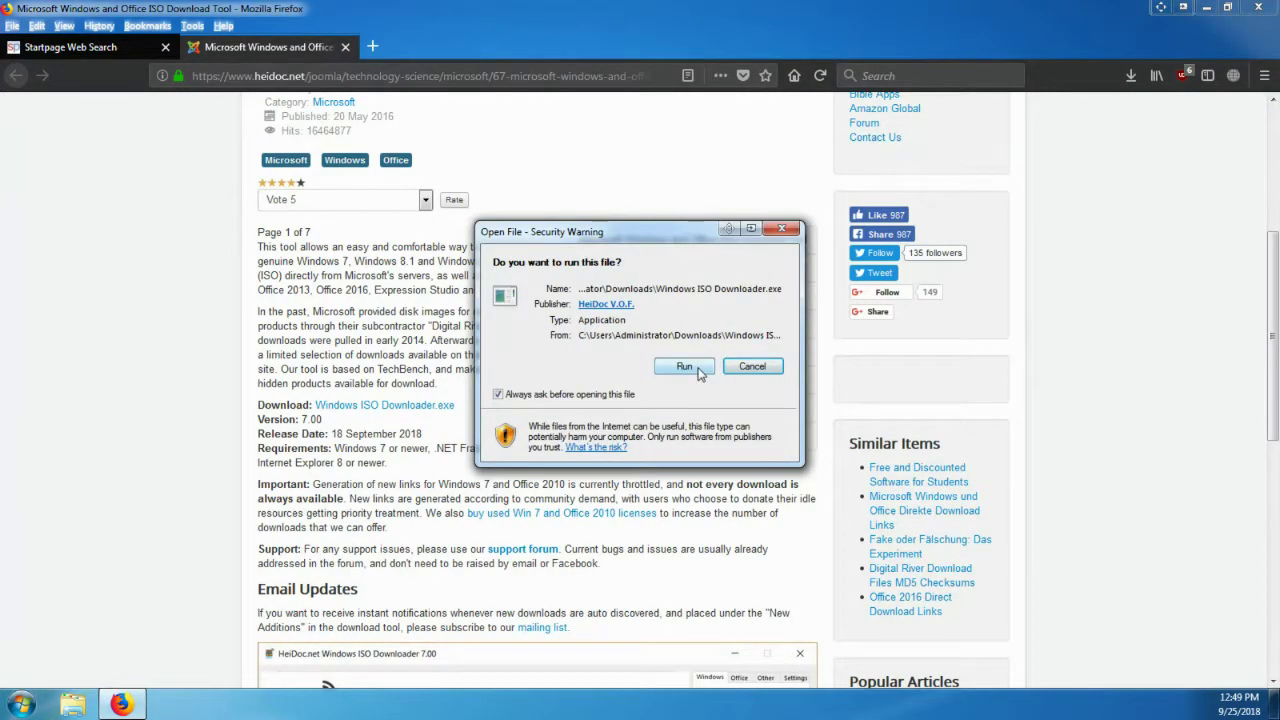
Allow the downloaded program to run and close its donation request
left_click(684, 367)
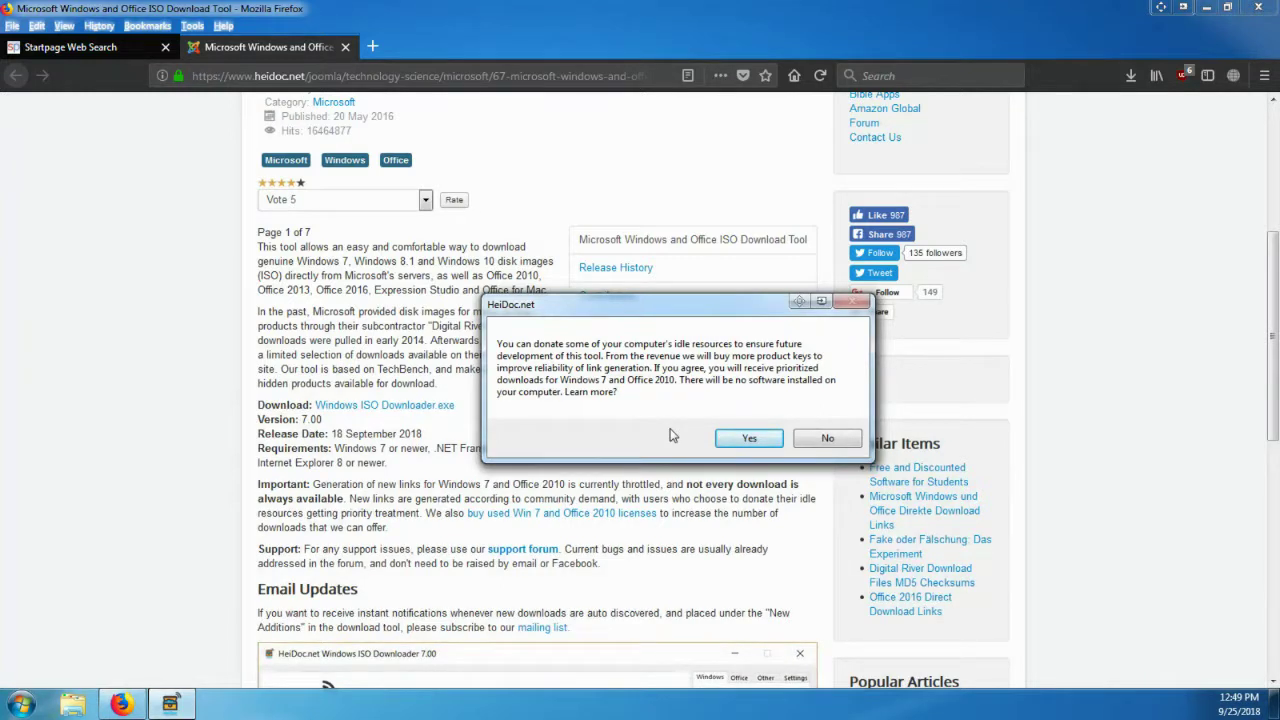
left_click(828, 439)
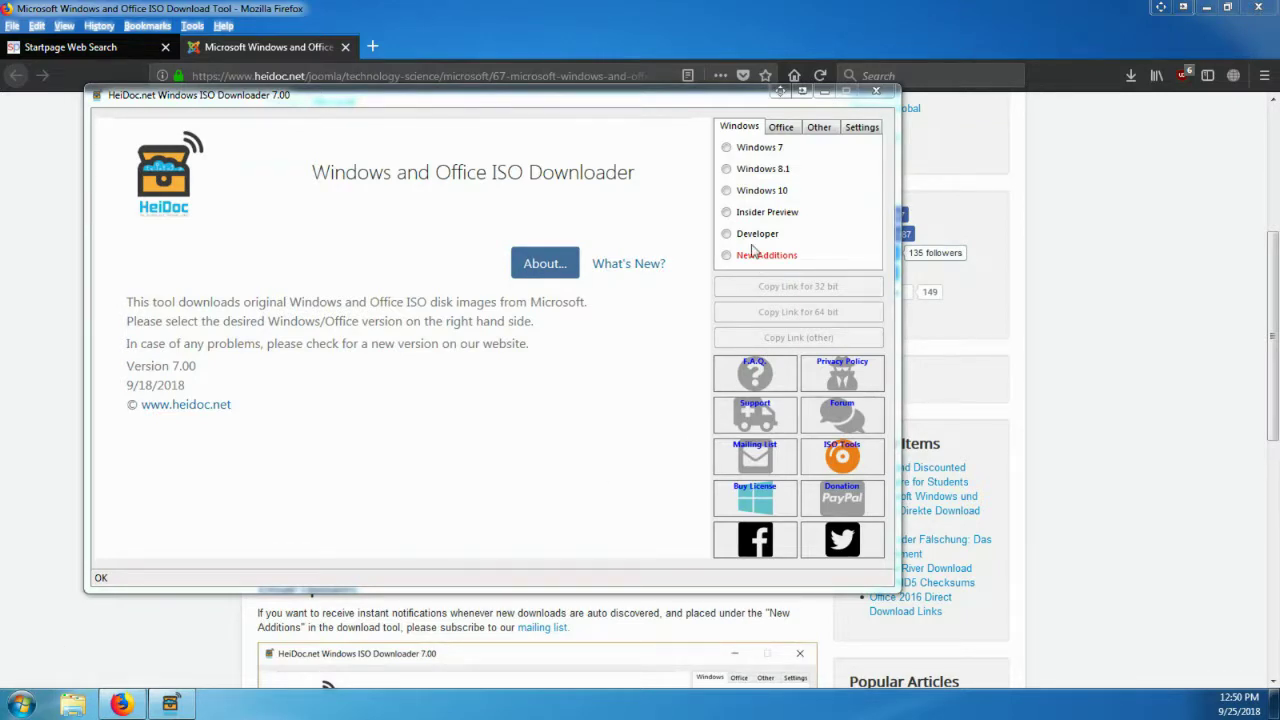
Choose Windows 10 and confirm the Windows 10 Home/Pro edition
left_click(757, 193)
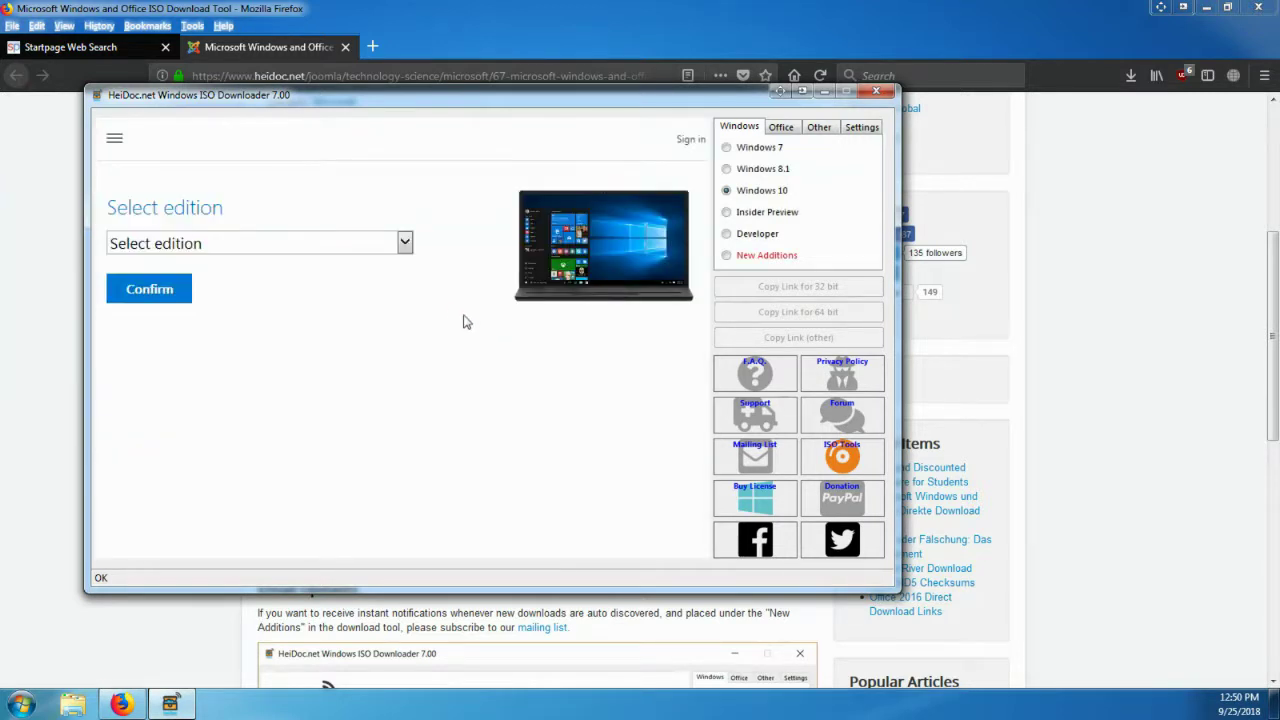
left_click(405, 244)
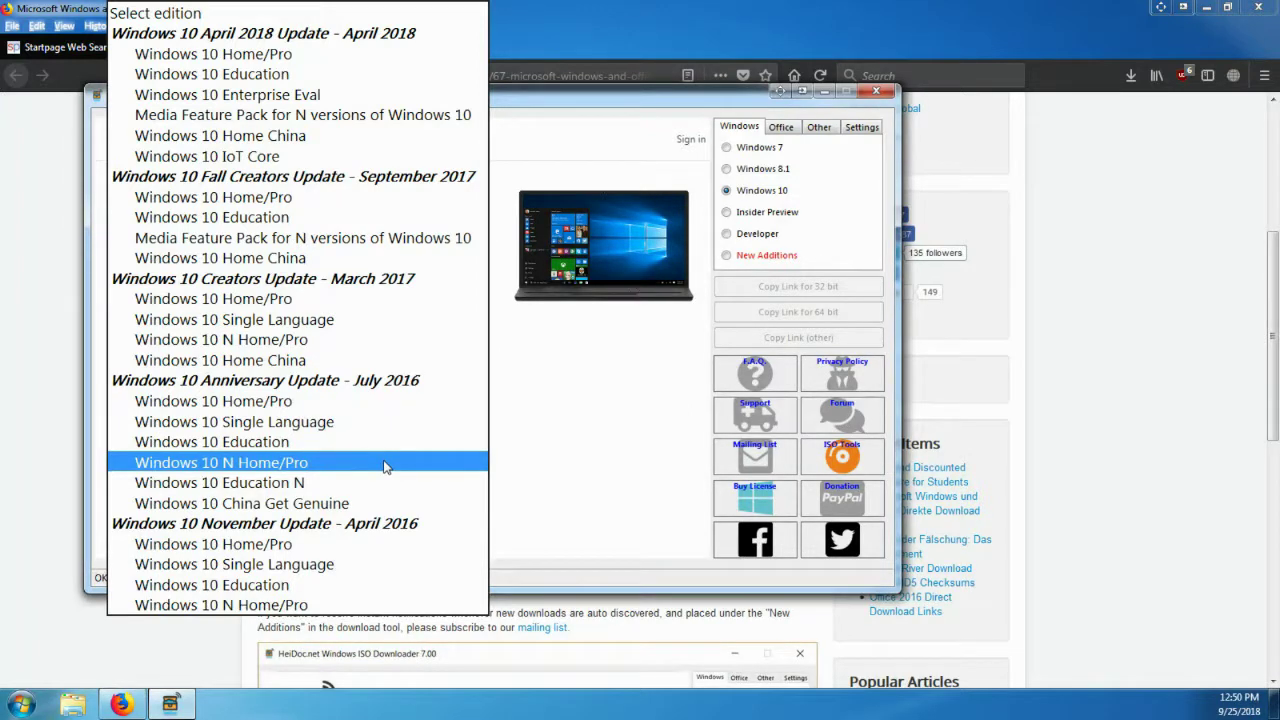
left_click(289, 54)
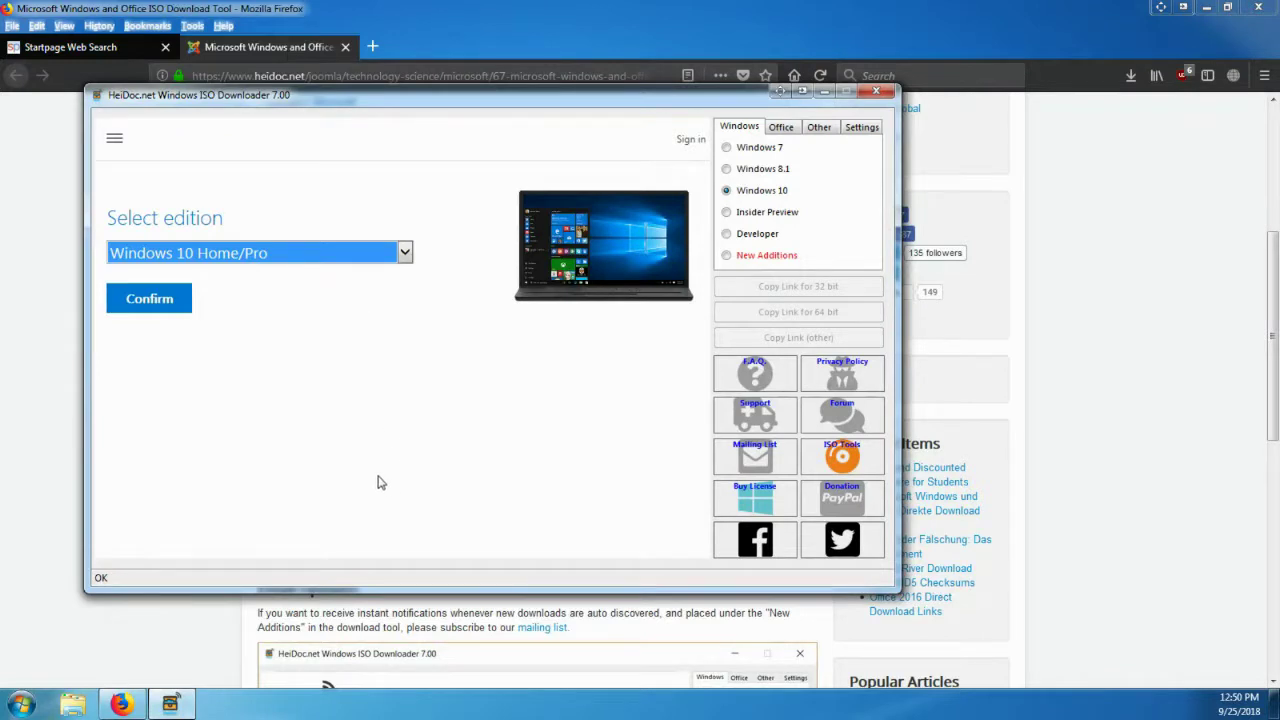
left_click(182, 303)
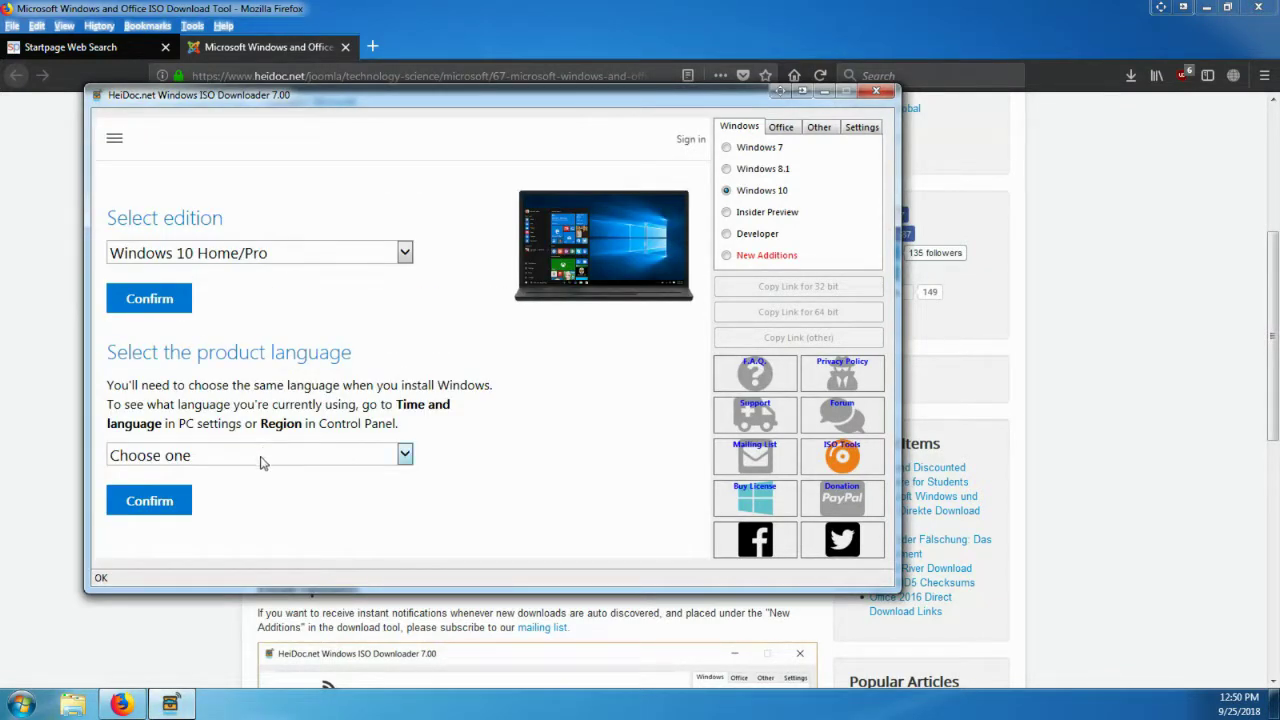
Select English as the product language and confirm to generate the download links
left_click(260, 462)
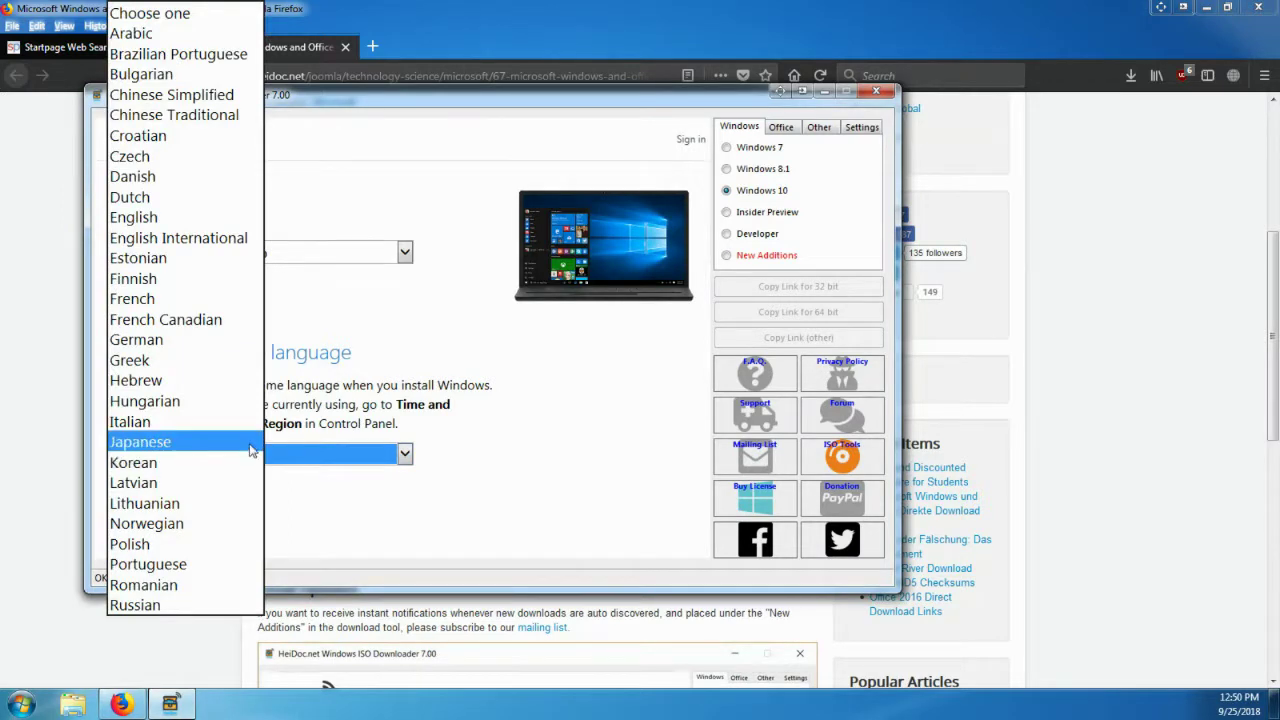
left_click(166, 217)
left_click(159, 508)
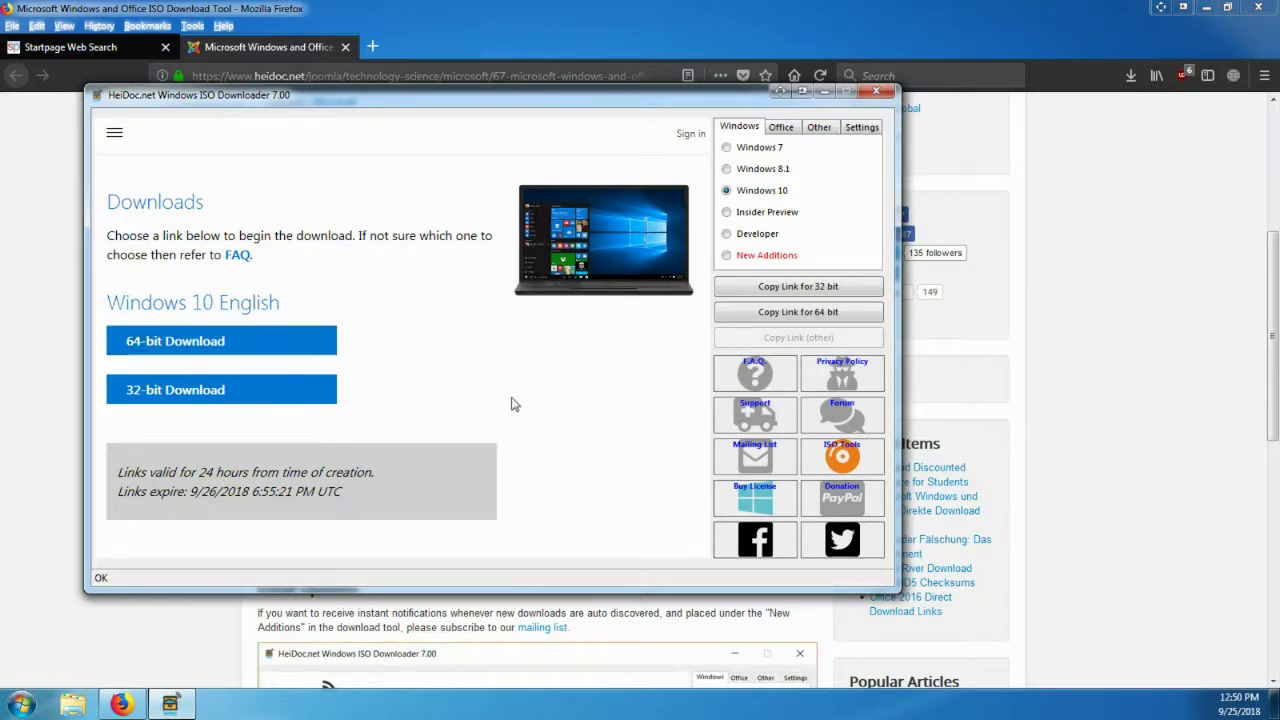
Copy the 64-bit Windows 10 English link and switch back to Firefox
left_click(769, 318)
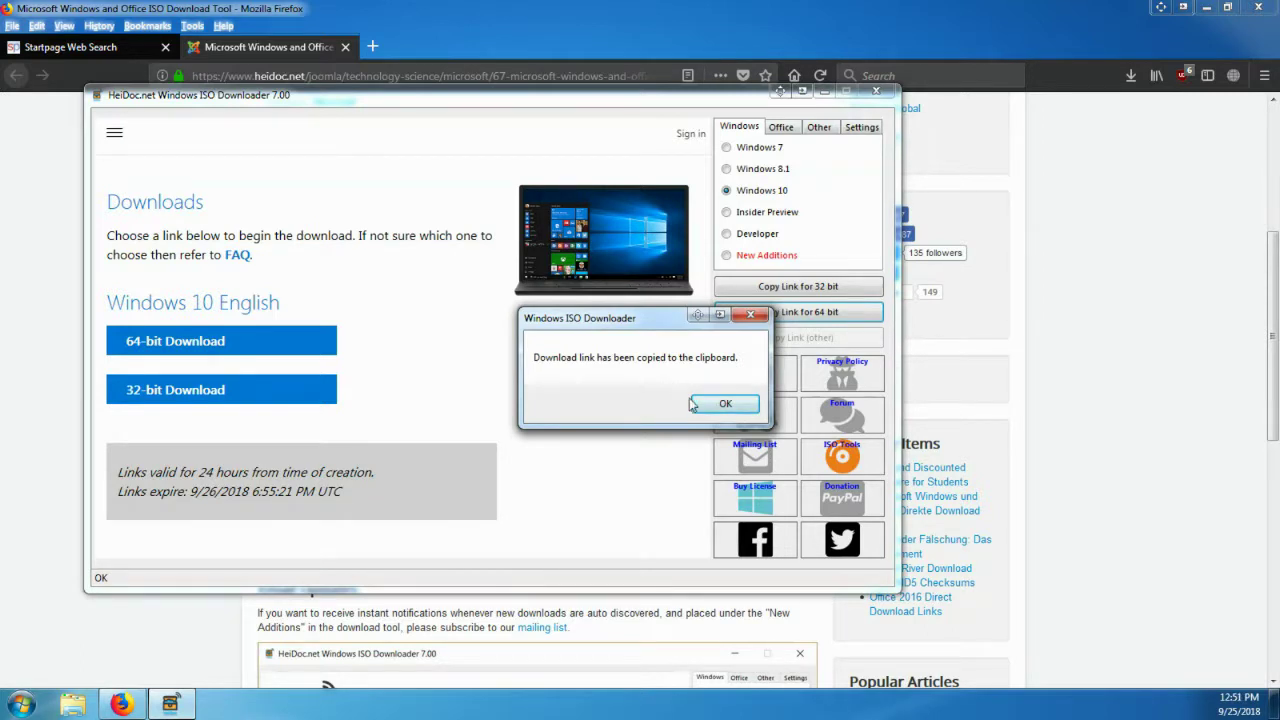
left_click(725, 405)
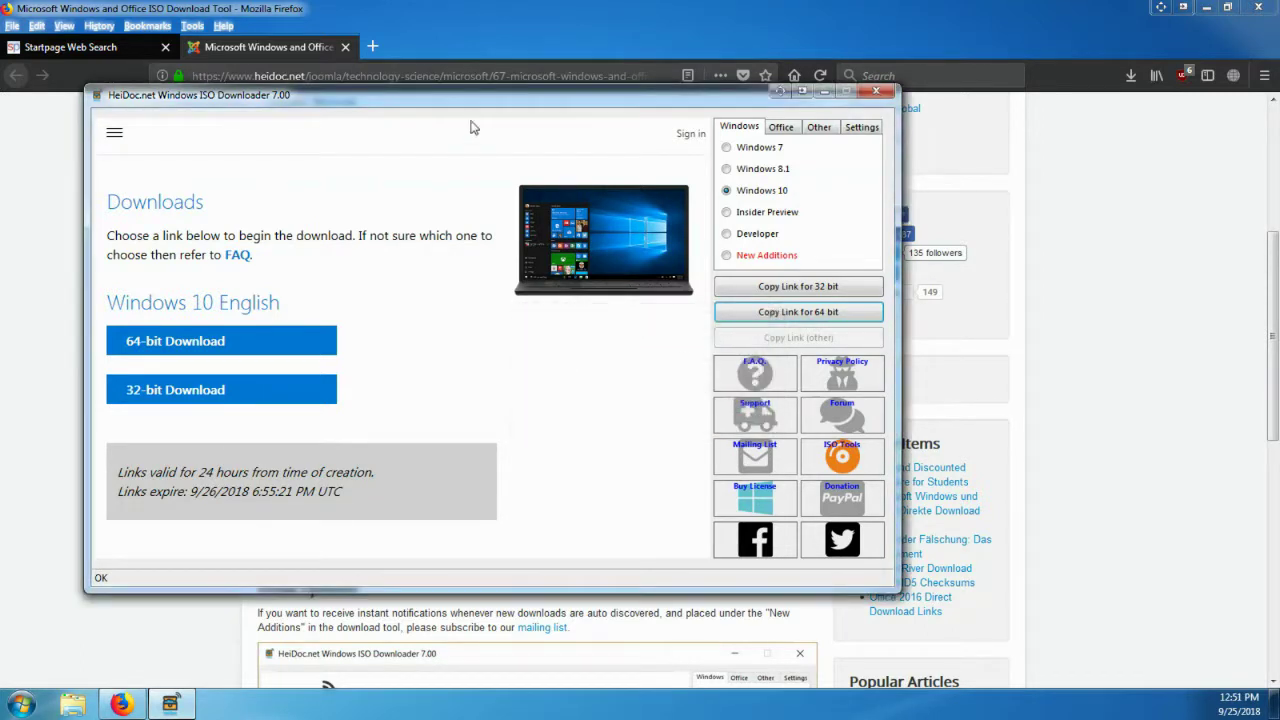
left_click(411, 14)
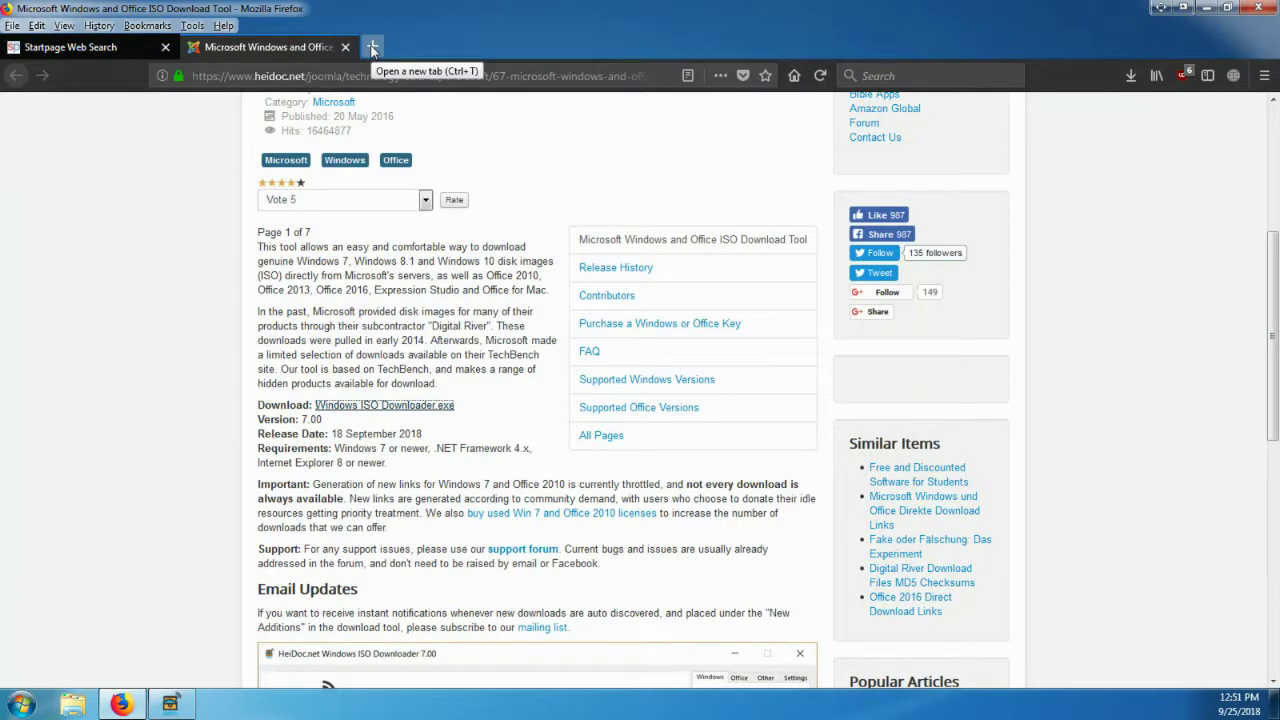
Paste the copied Microsoft link into a new tab and save Win10_1803_English_x64.iso
left_click(373, 47)
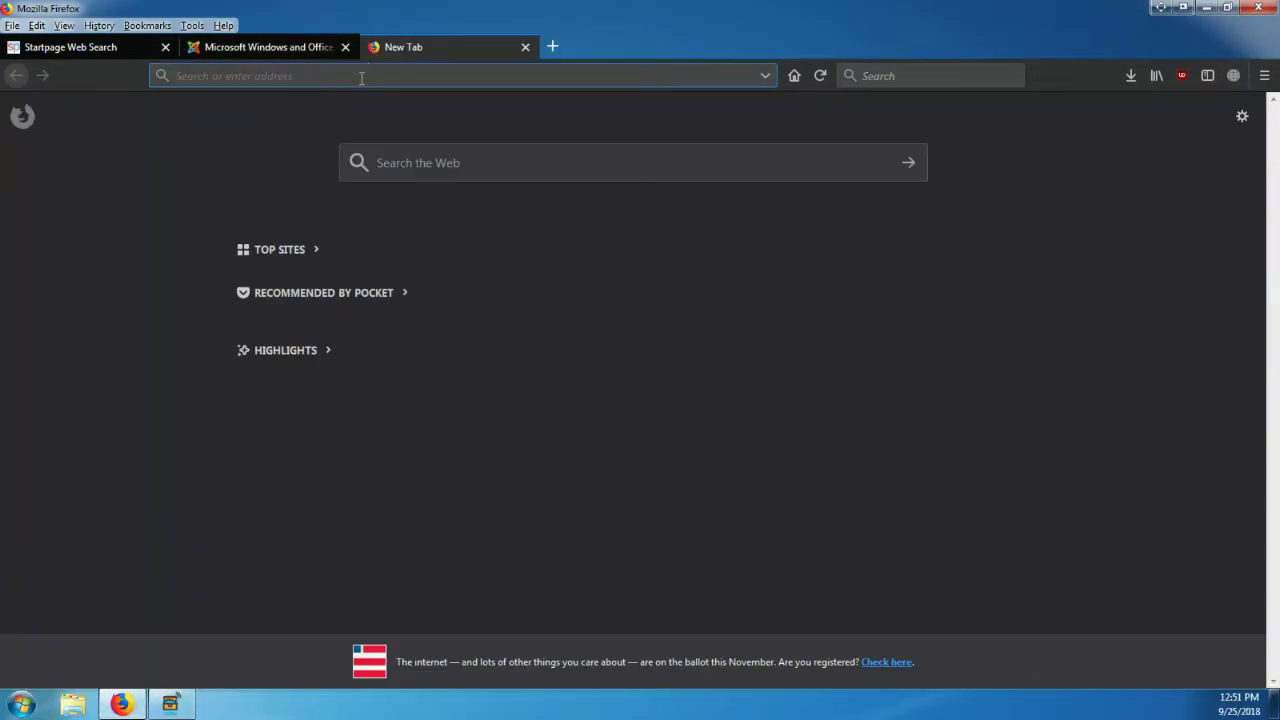
right_click(361, 77)
left_click(435, 150)
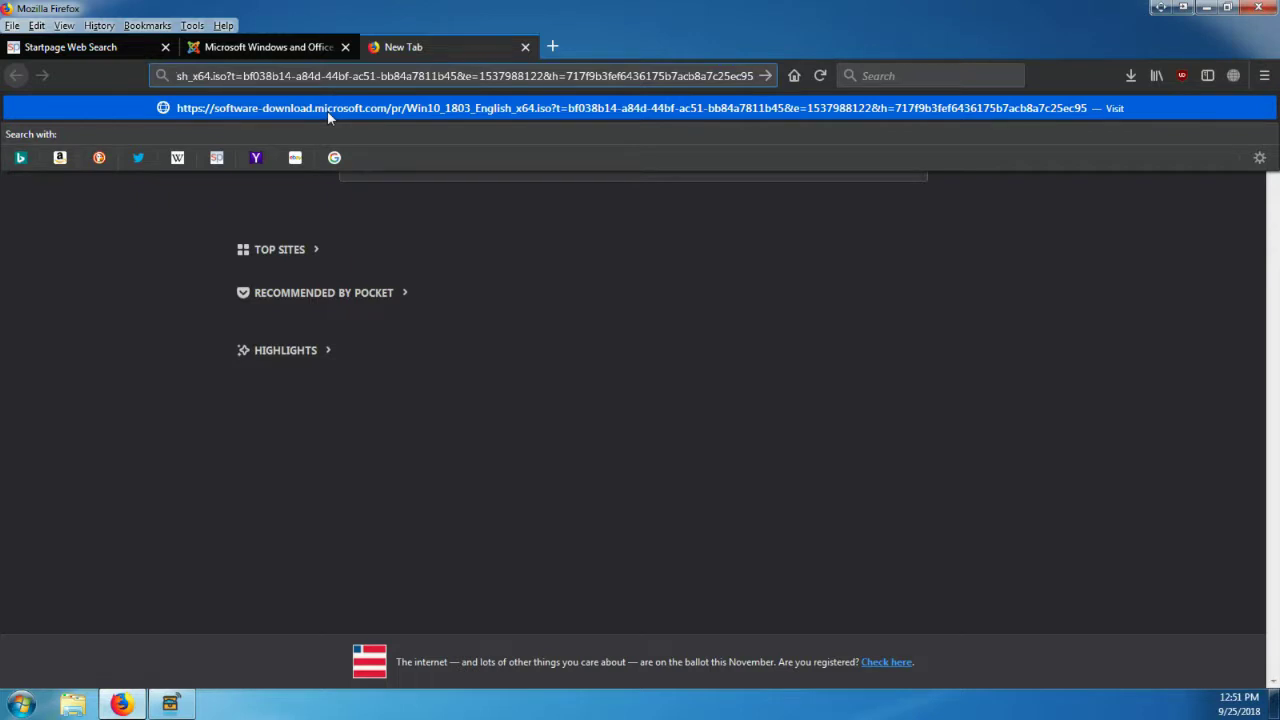
left_click(767, 75)
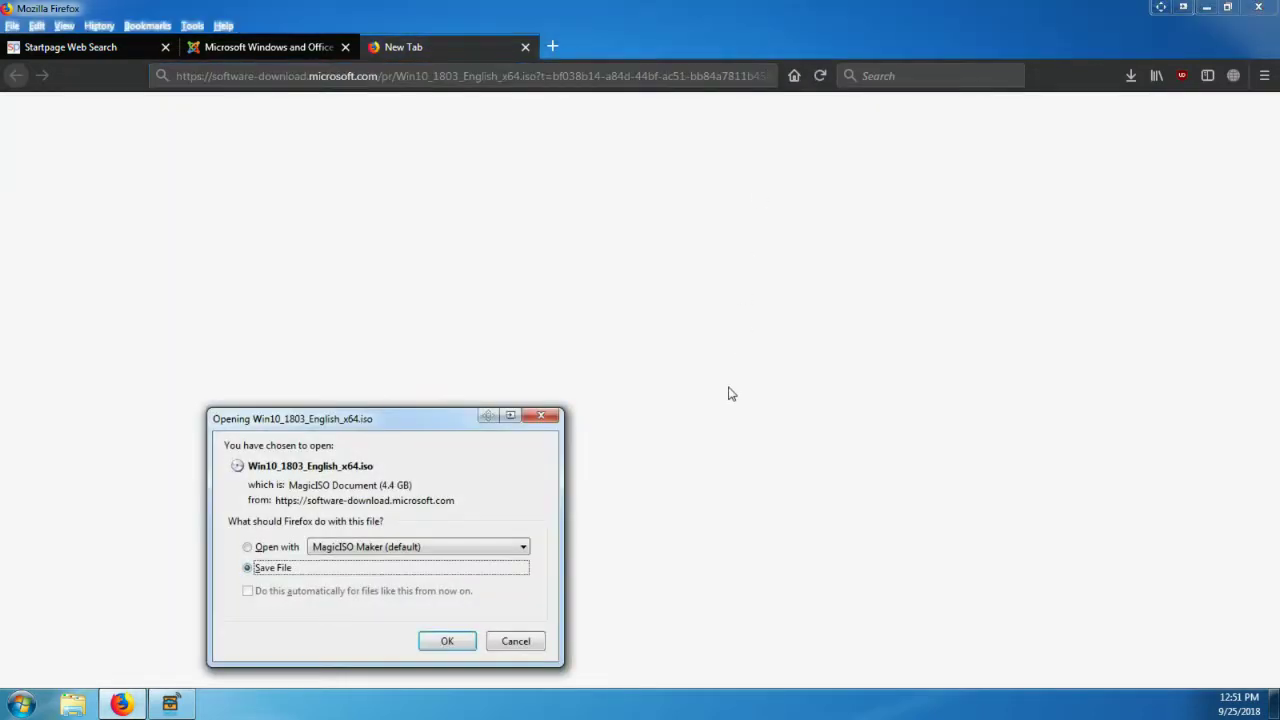
left_click(447, 642)
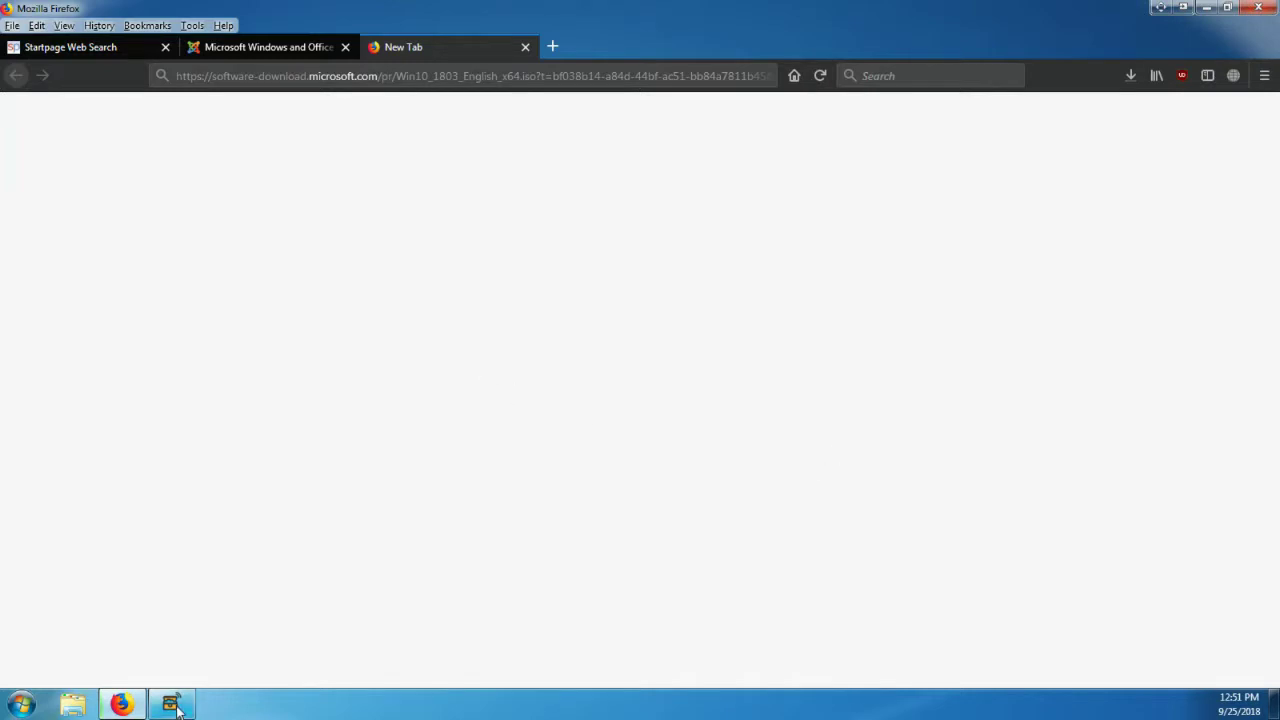
Restore the ISO Downloader window and show its Office 2010–2019 product list
mouse_move(177, 709)
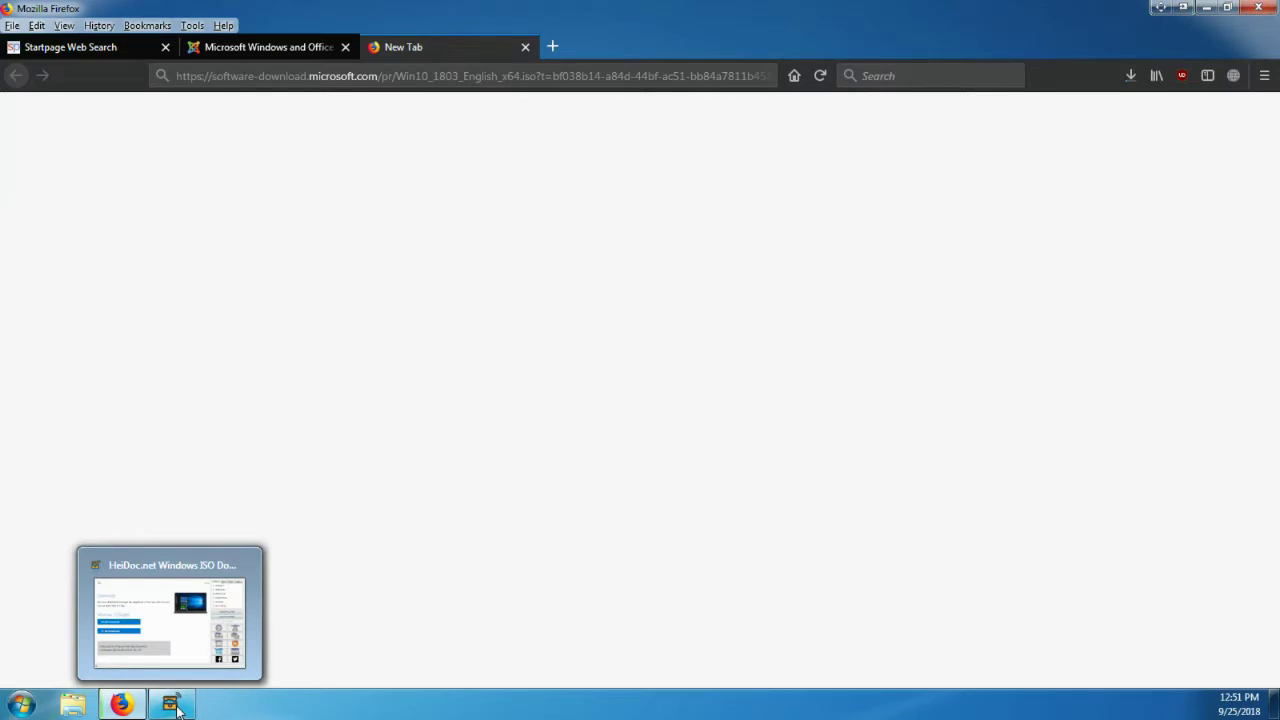
left_click(177, 707)
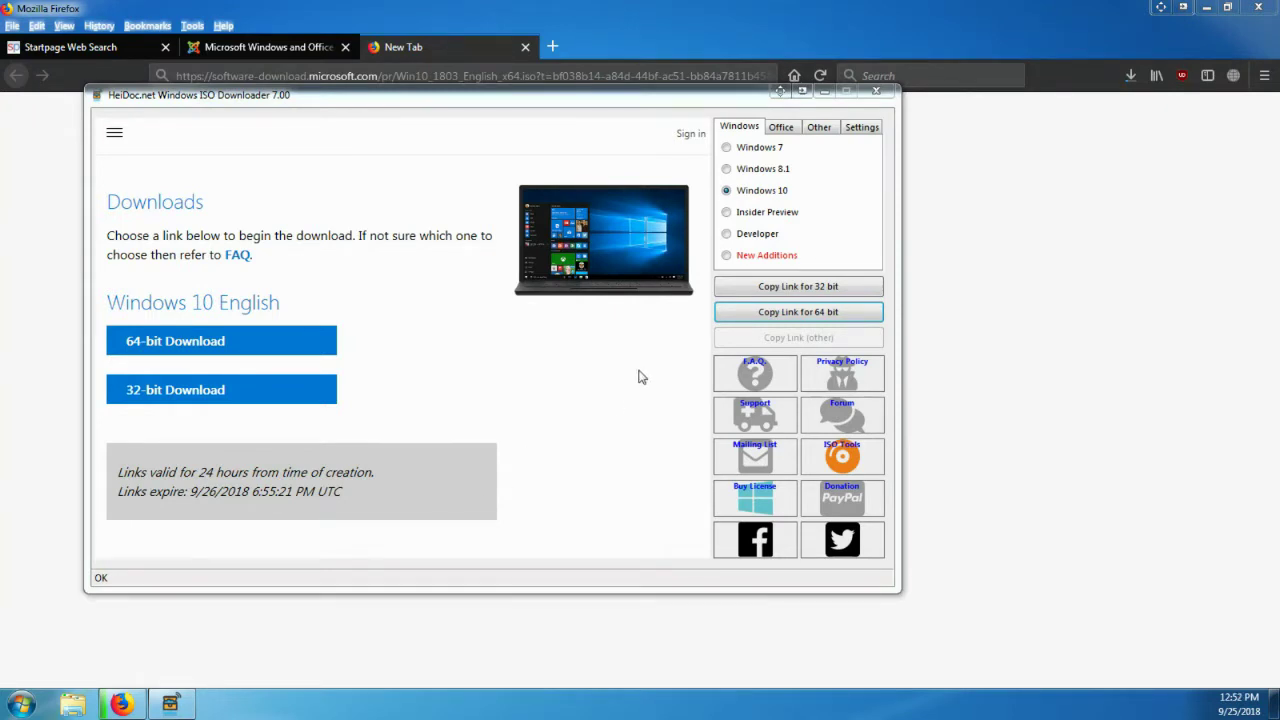
left_click(781, 127)
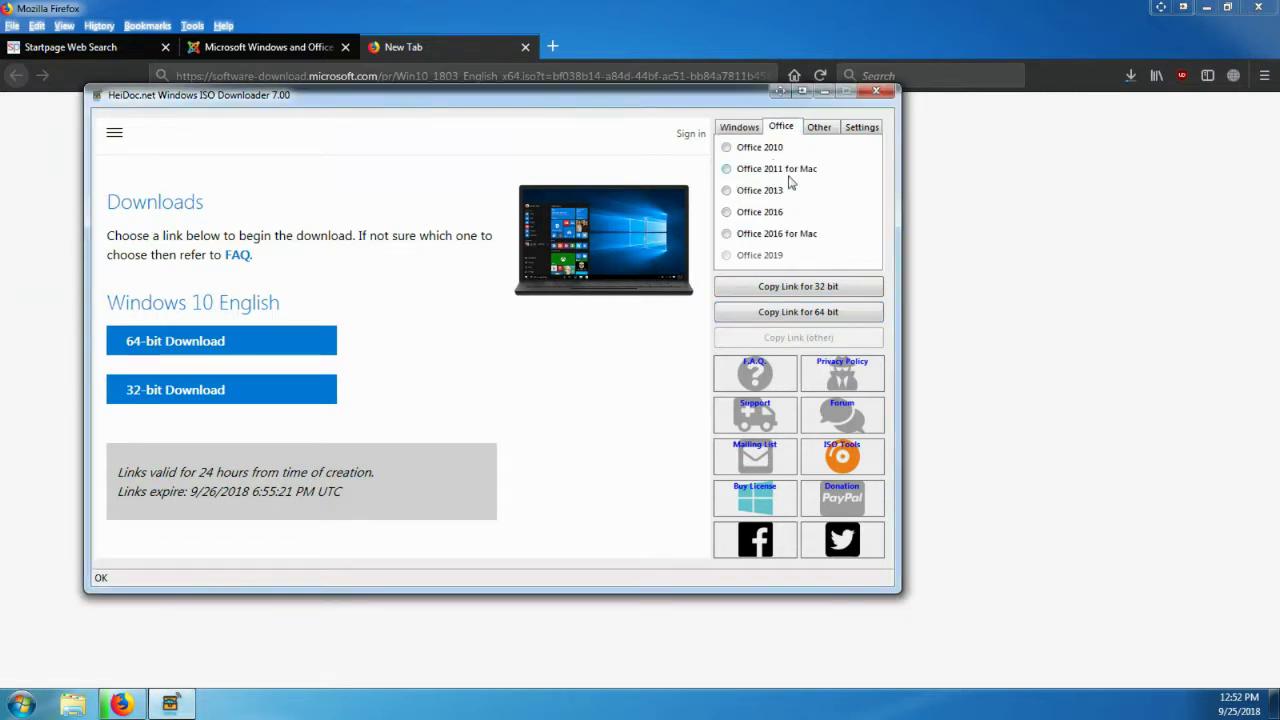